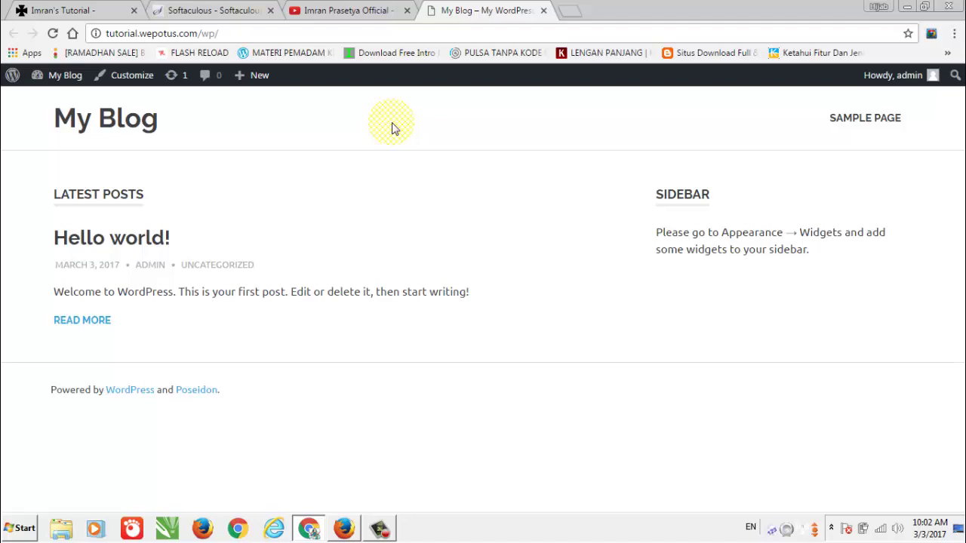
- Load the WordPress dashboard at tutorial.wepotus.com/wp/wp-admin/ and close the pop-up page that opens
click(329, 36)
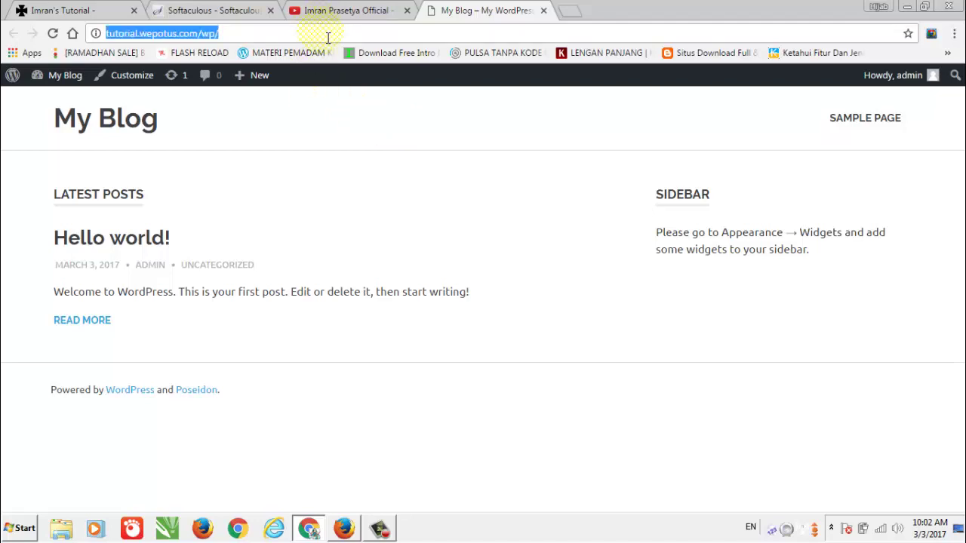
text(tuw)
key(BackSpace)
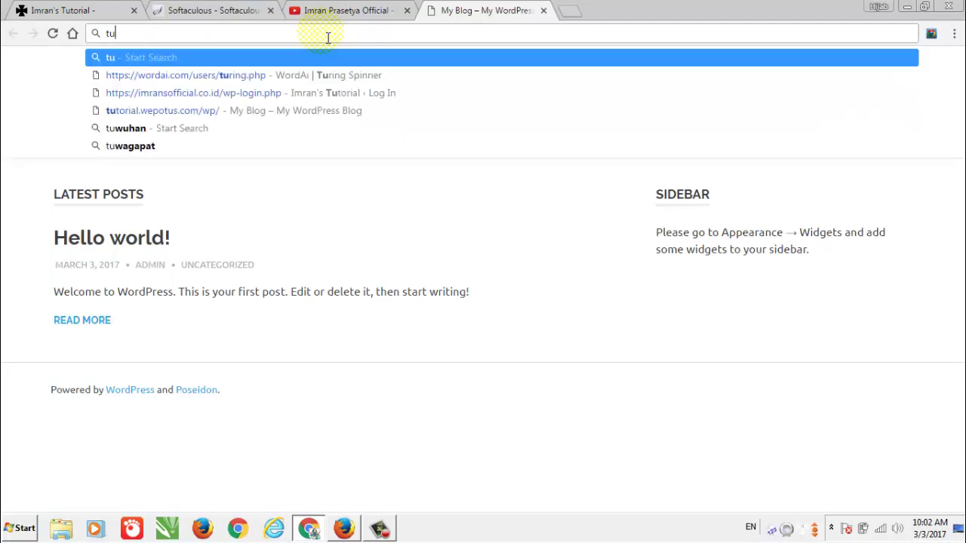
text(to)
key(Right)
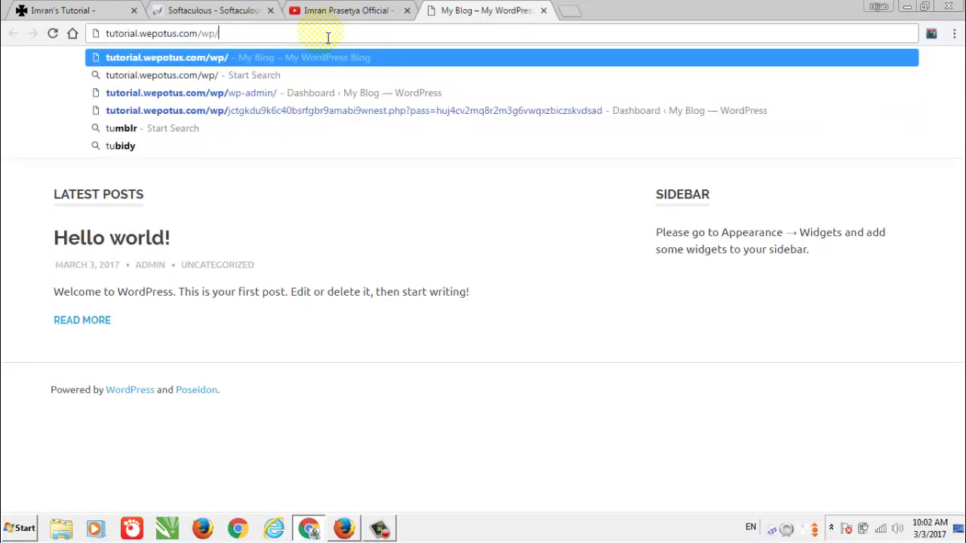
key(Down)
key(Down)
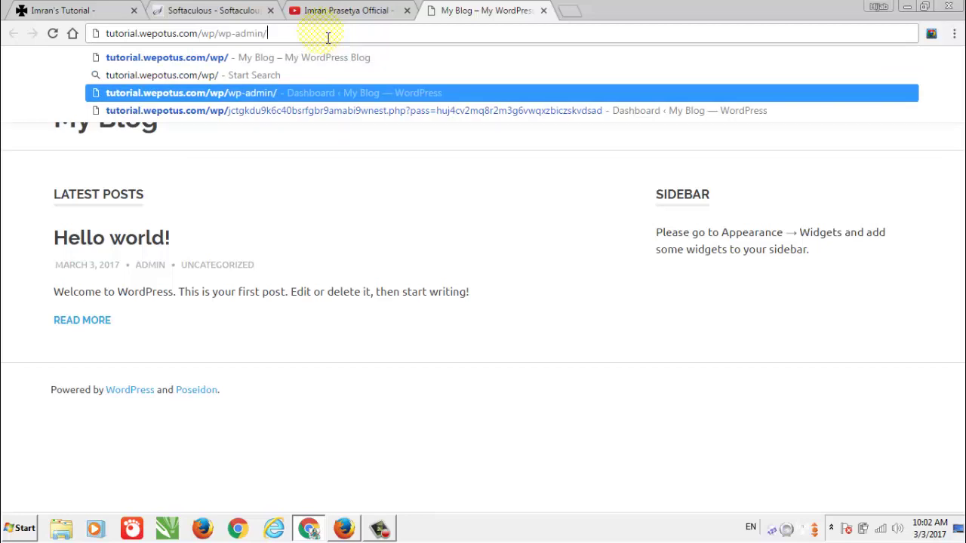
key(Return)
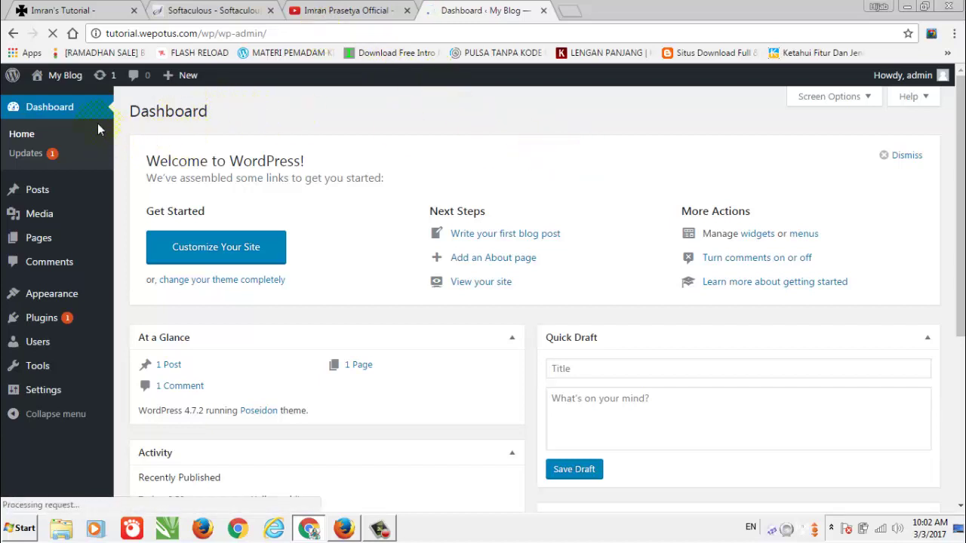
click(936, 181)
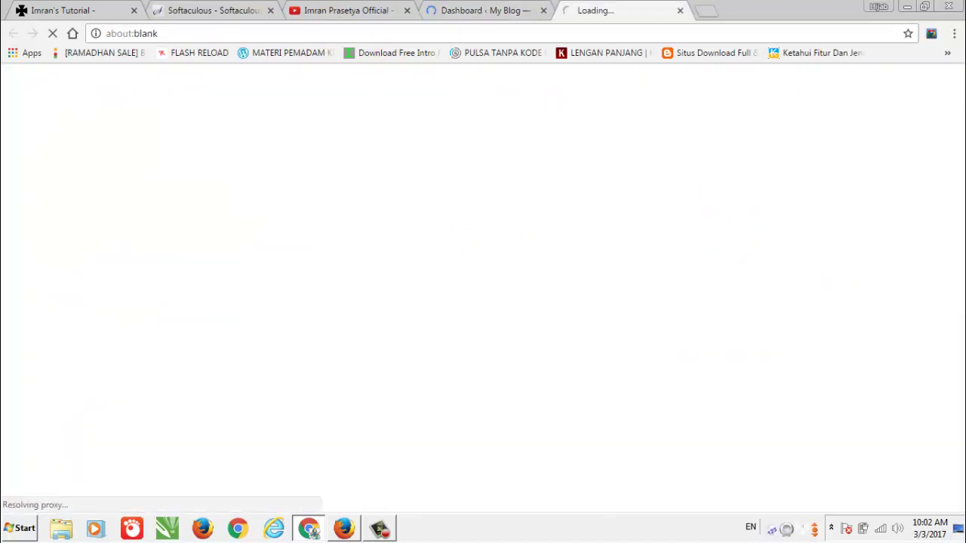
click(680, 11)
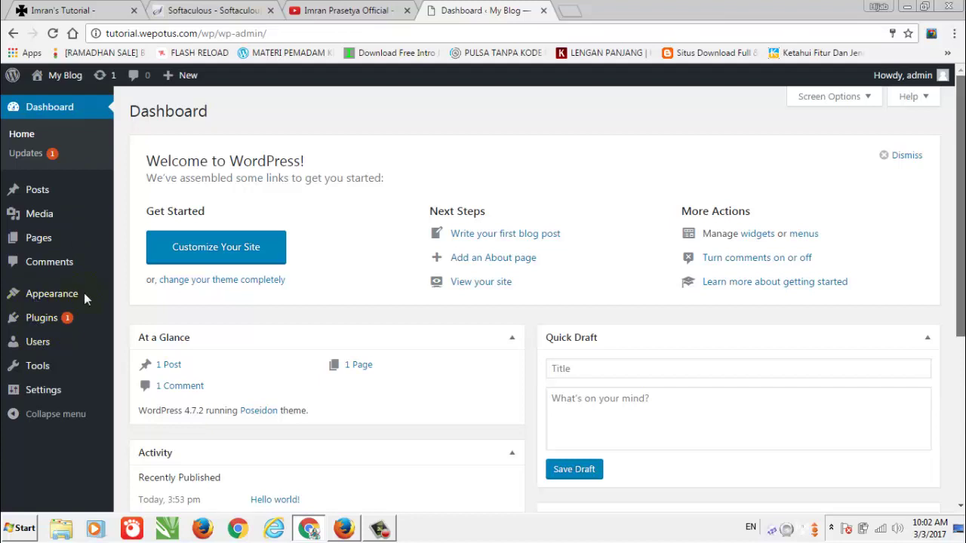
- Go to the site's installed themes and open the page for adding a new theme
mouse_move(64, 309)
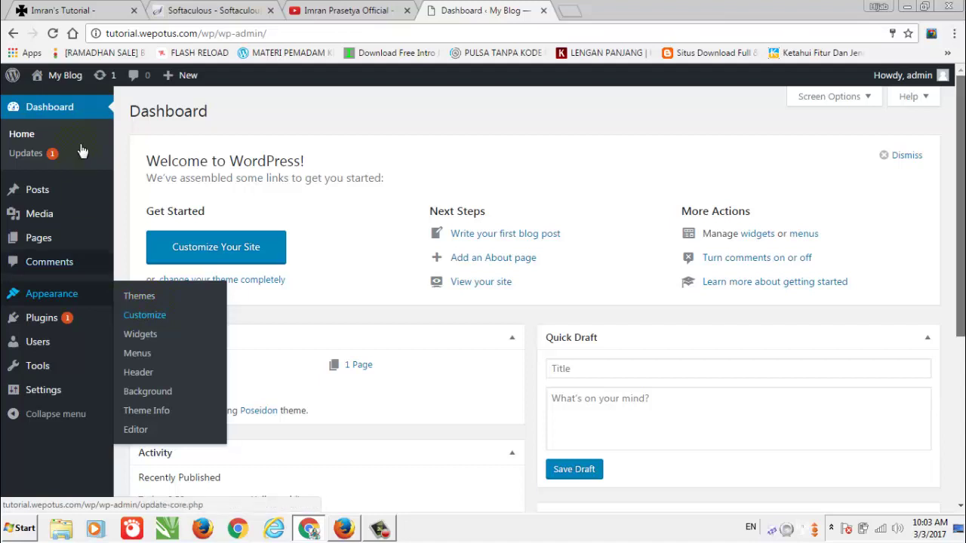
mouse_move(74, 75)
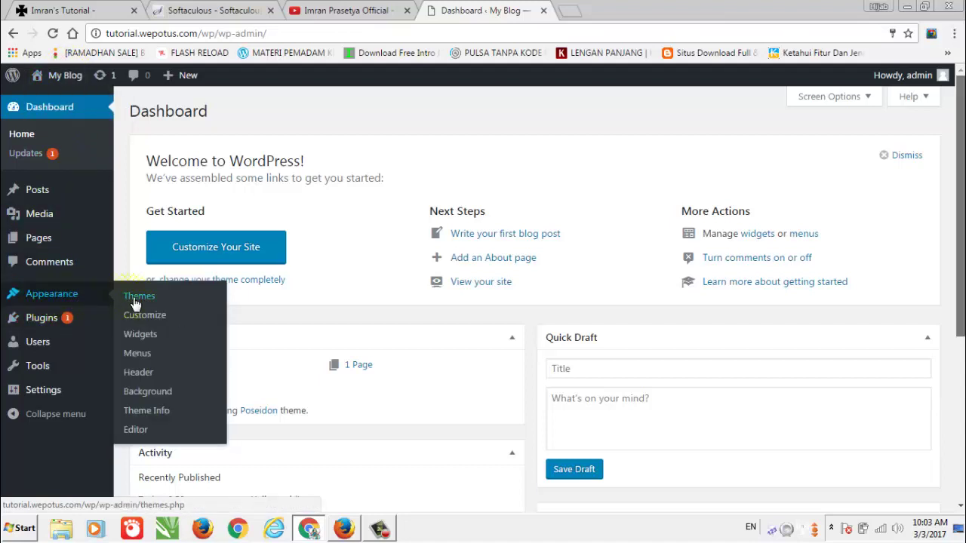
click(152, 301)
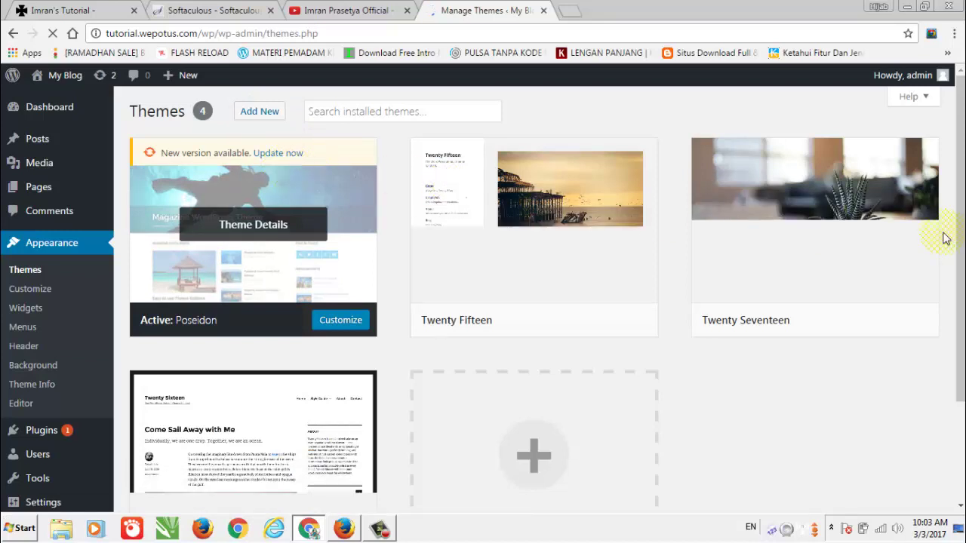
scroll(830, 400, down, 3)
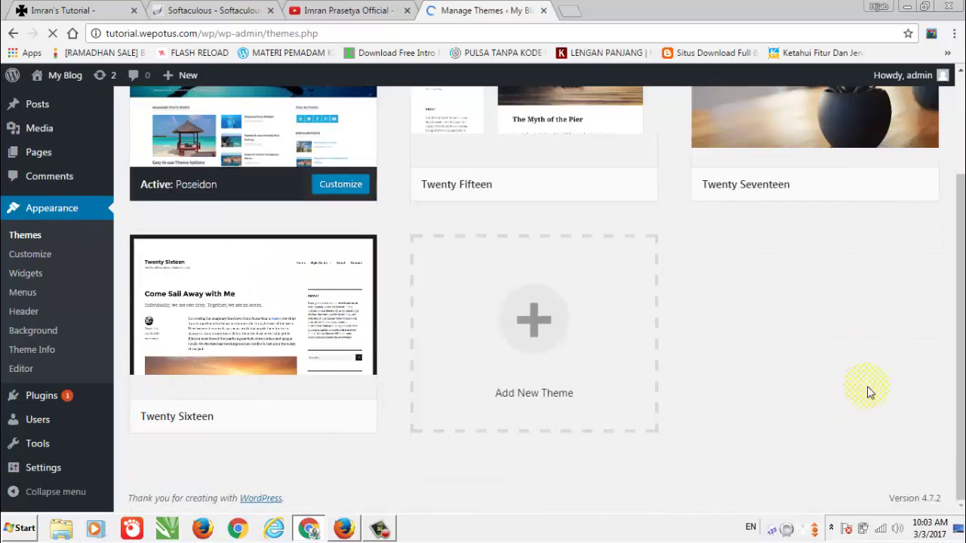
scroll(872, 391, up, 3)
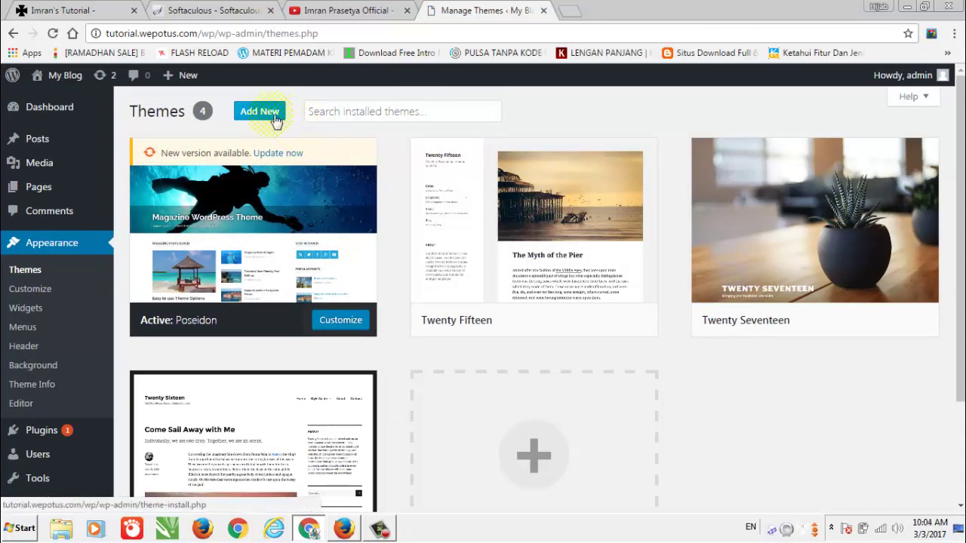
click(273, 121)
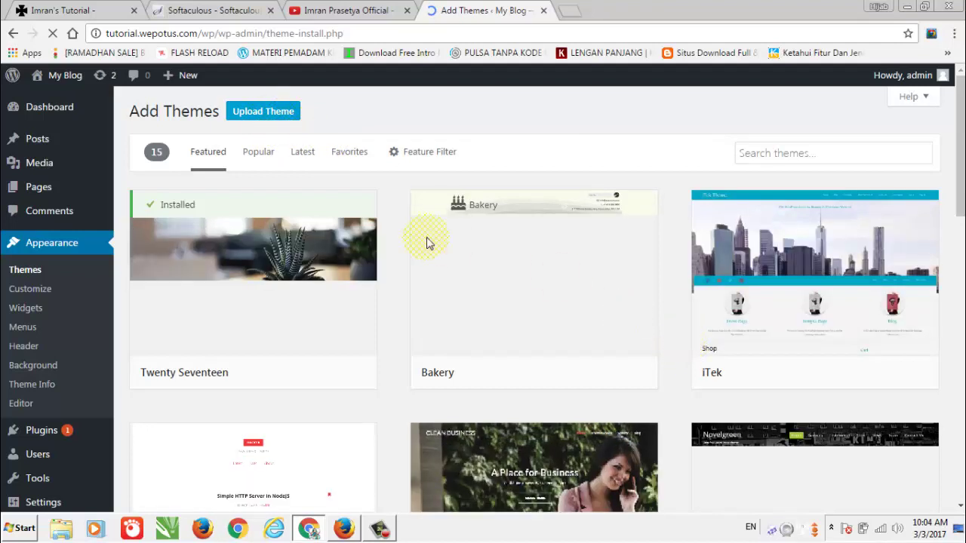
- Look through the featured themes offered for installation, such as Bakery, iTek and Clean Business
mouse_move(519, 281)
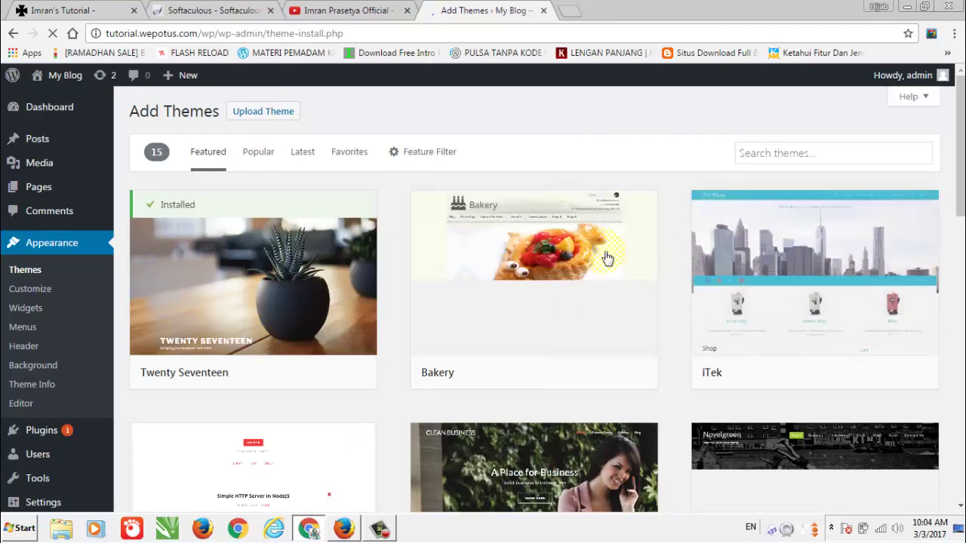
scroll(585, 256, down, 1)
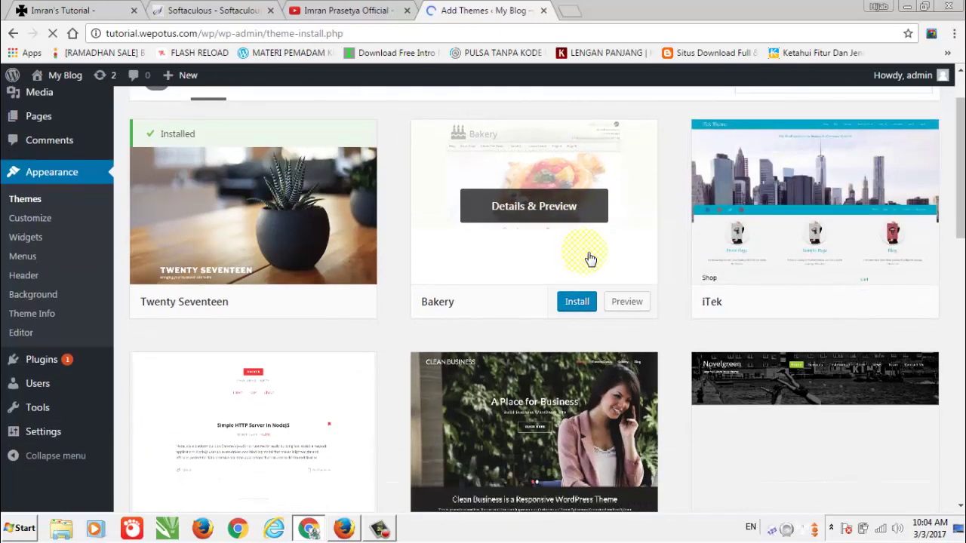
scroll(591, 260, down, 3)
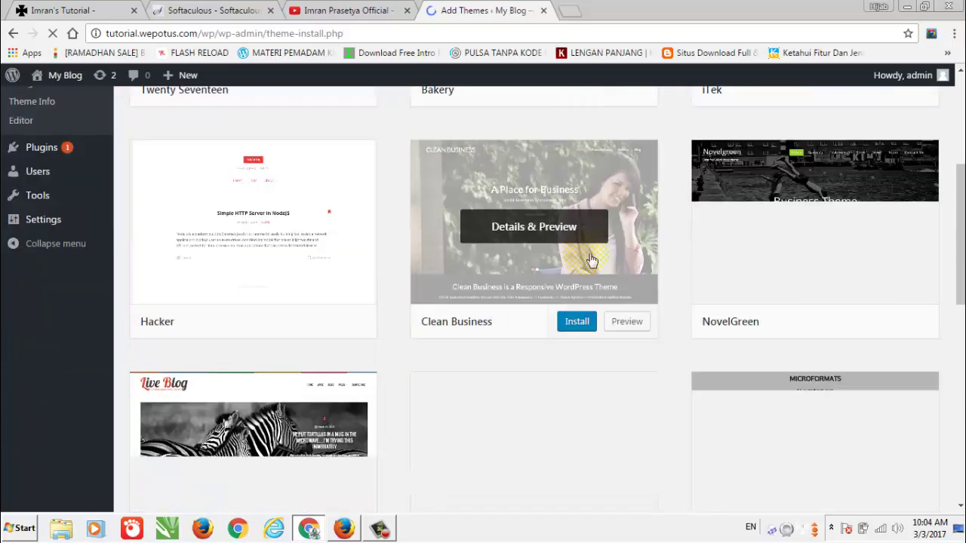
scroll(590, 260, up, 4)
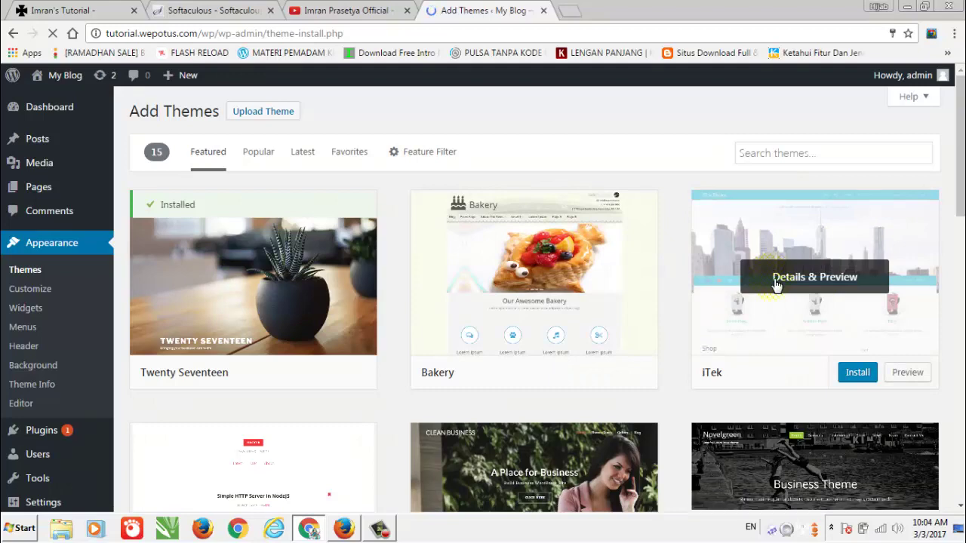
scroll(669, 272, down, 5)
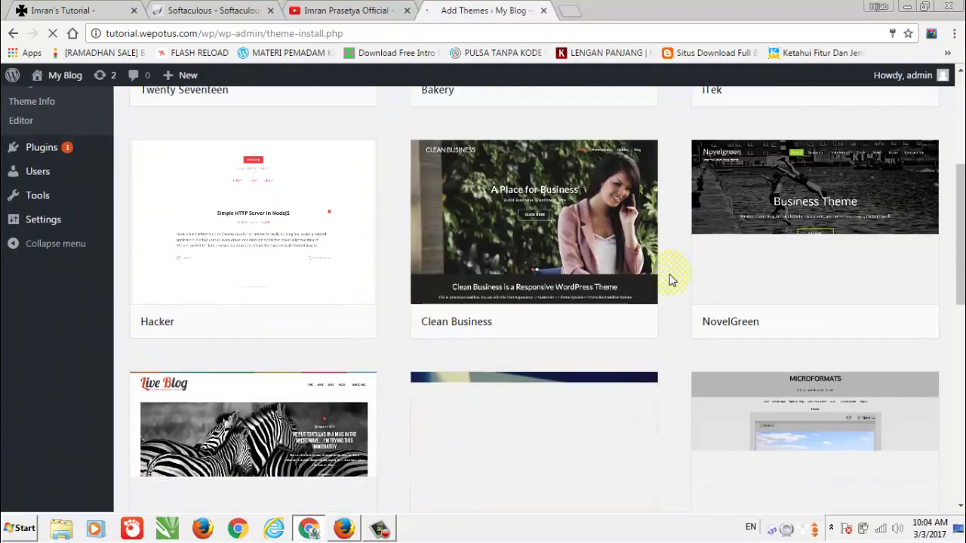
scroll(669, 280, up, 5)
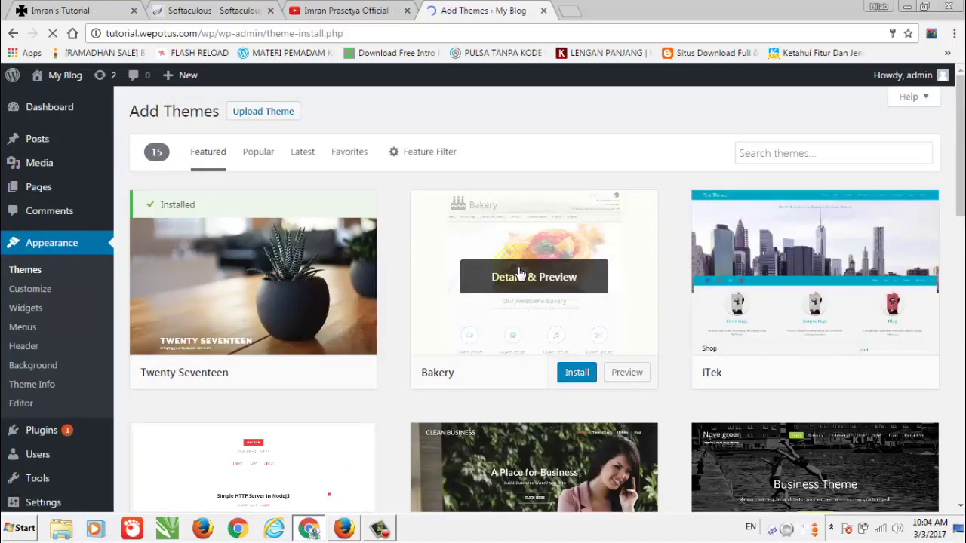
click(738, 306)
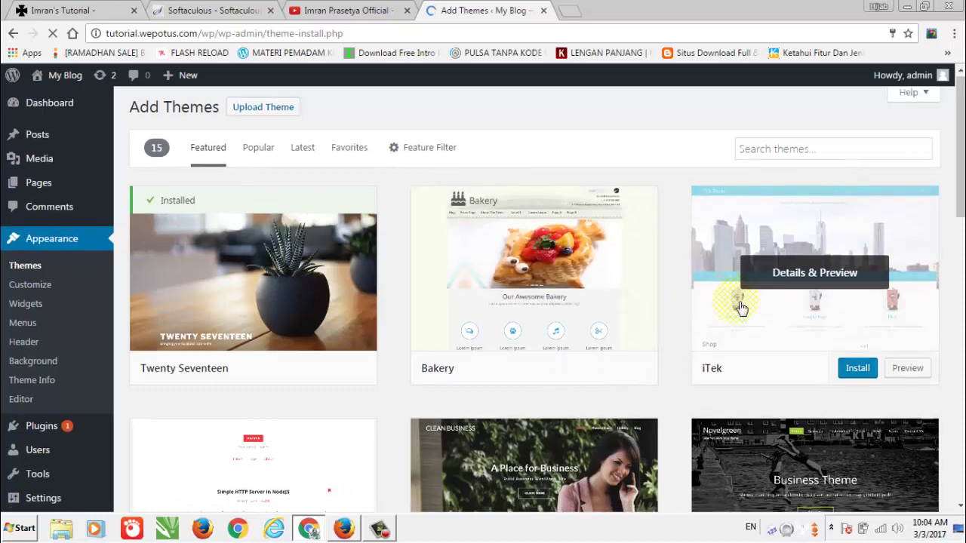
scroll(751, 287, down, 3)
scroll(763, 263, up, 3)
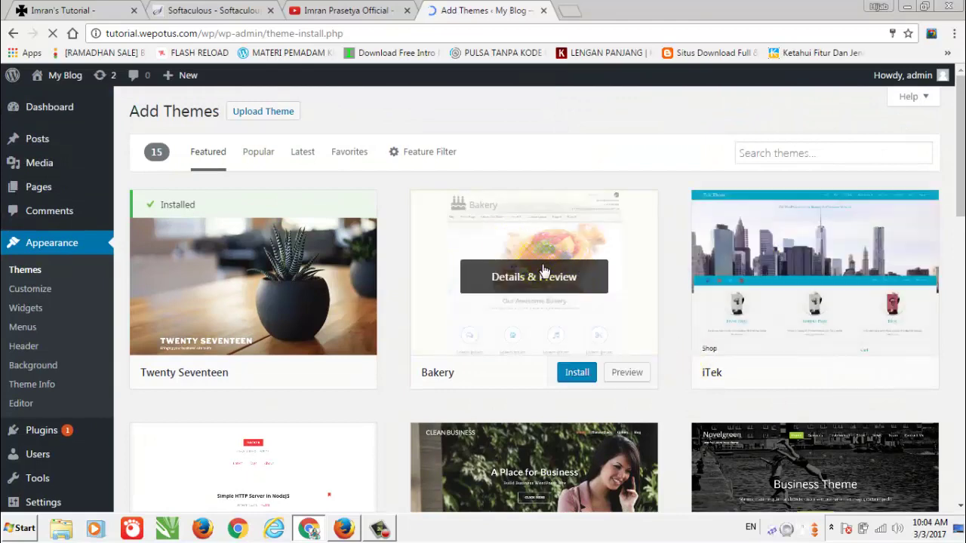
- Preview the Bakery theme, look over its demo page, and close the preview
click(608, 271)
click(573, 378)
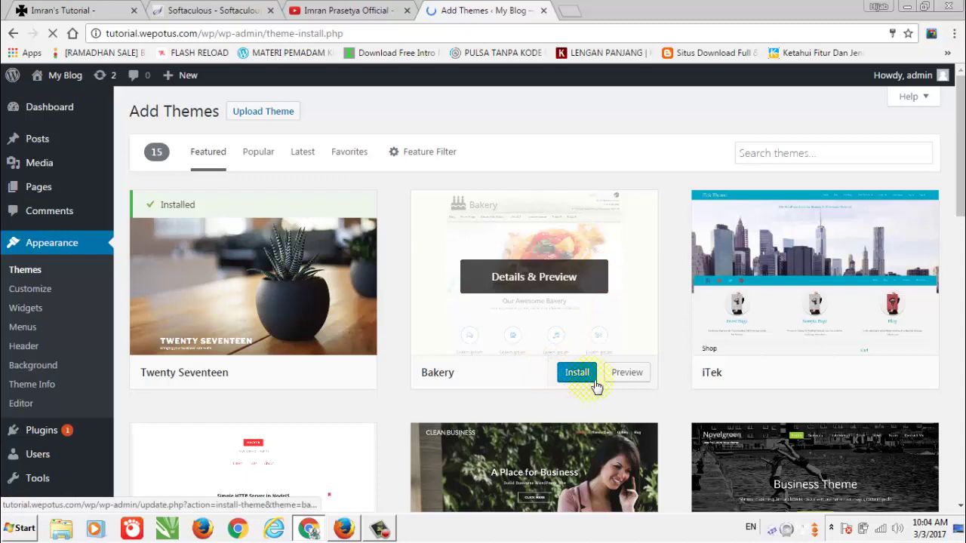
click(637, 377)
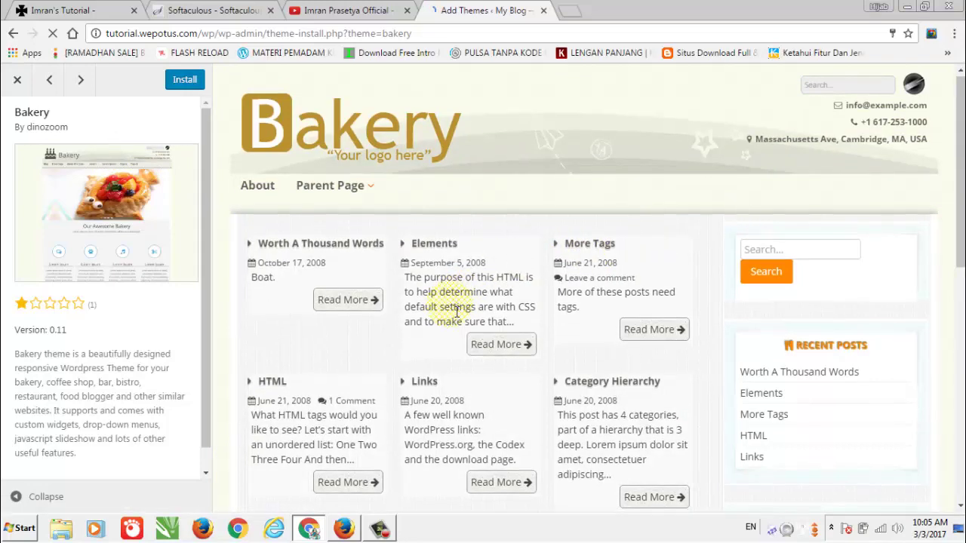
scroll(452, 308, down, 4)
scroll(426, 302, up, 3)
scroll(426, 301, up, 2)
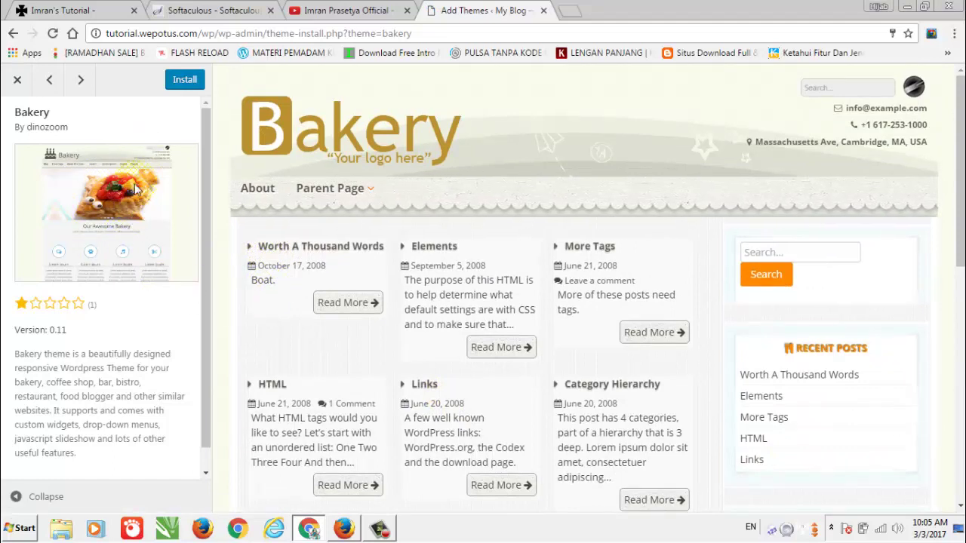
click(18, 79)
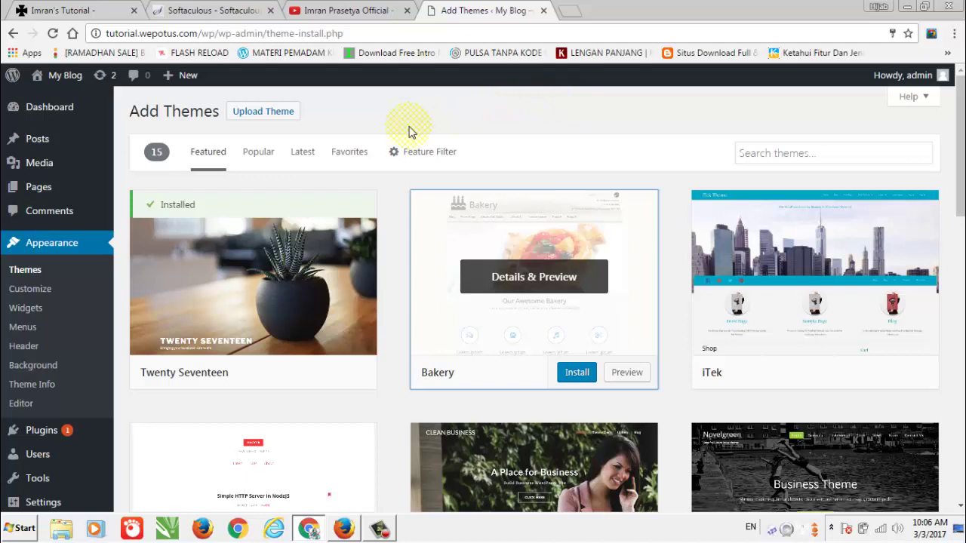
- Start a theme upload and browse the Data (D:) drive for the theme file
click(261, 119)
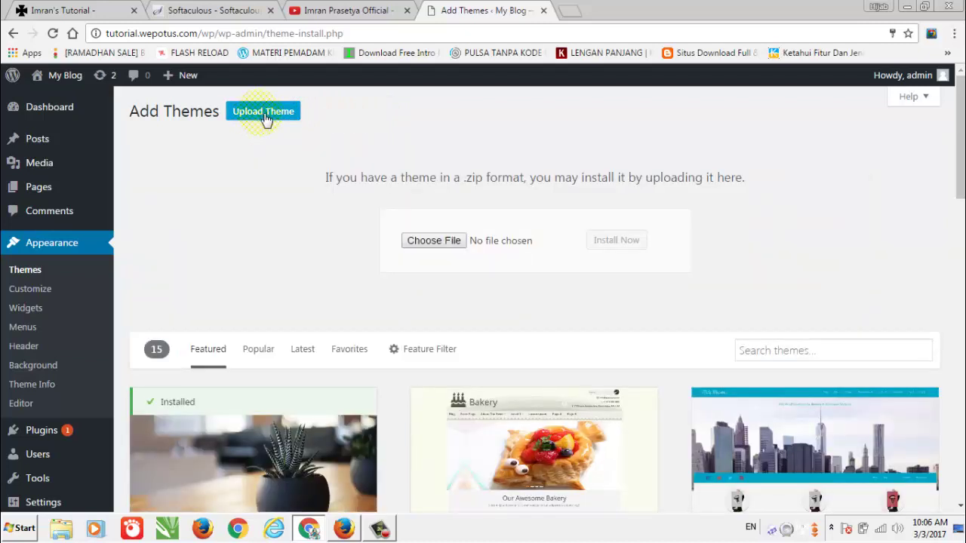
click(440, 248)
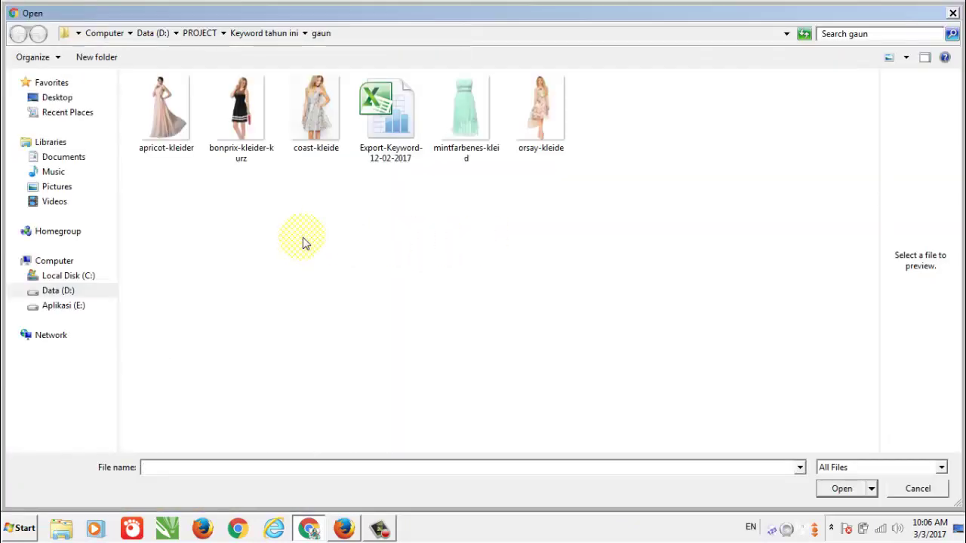
click(74, 308)
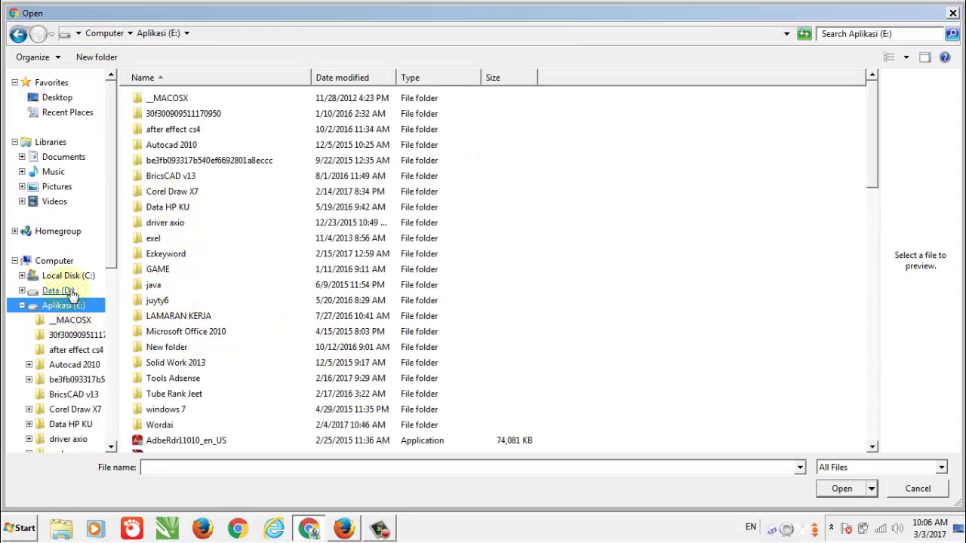
click(65, 291)
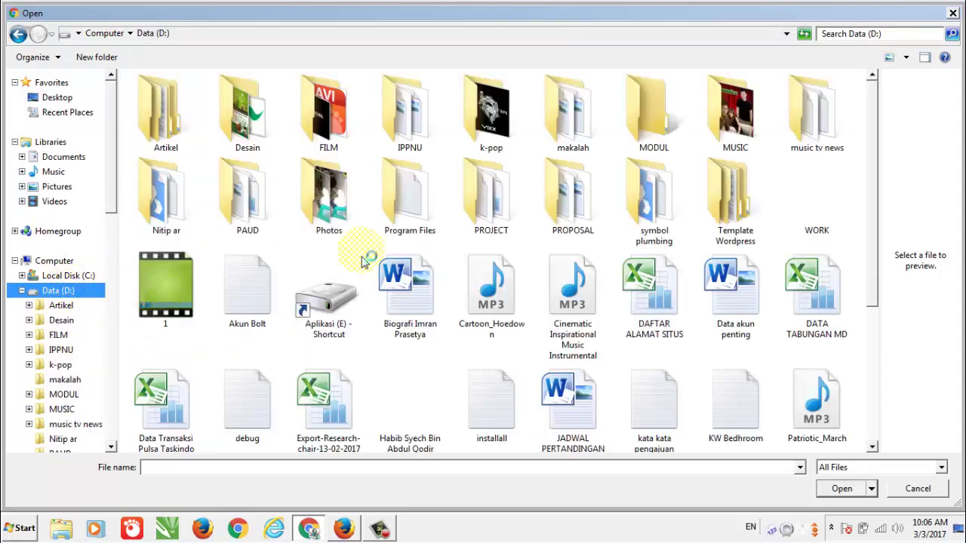
- Browse to the template folder inside MODUL, internet marketing, wordpress on the Data (D:) drive
click(656, 134)
double_click(656, 134)
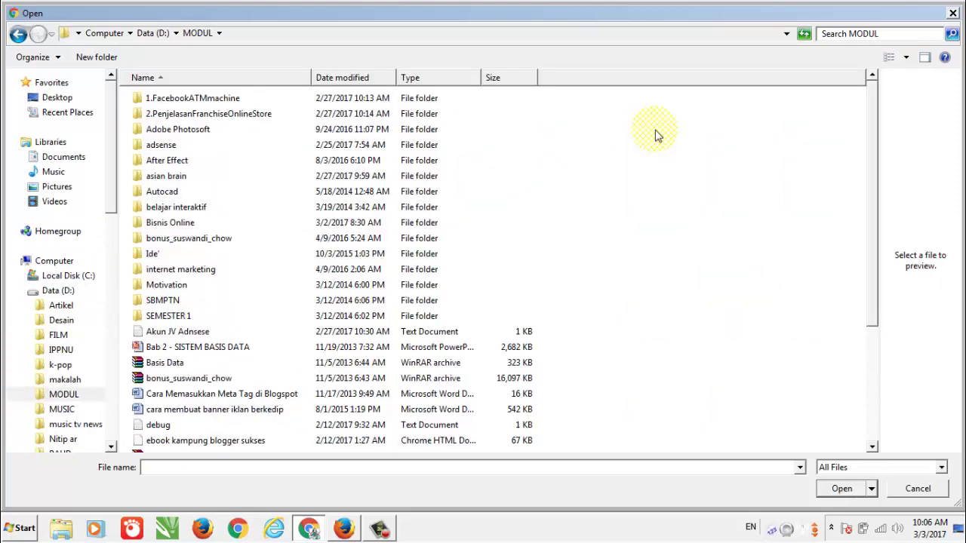
click(204, 272)
double_click(203, 271)
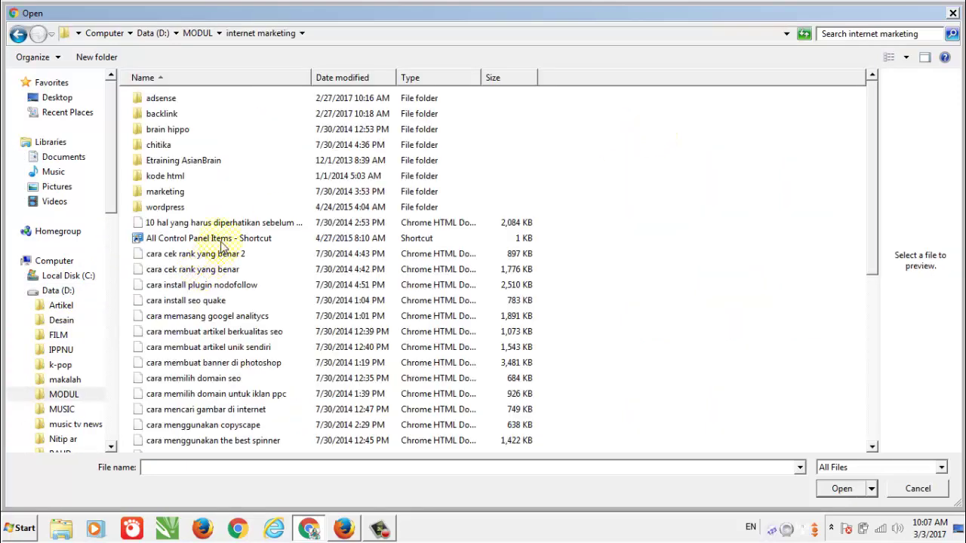
double_click(171, 209)
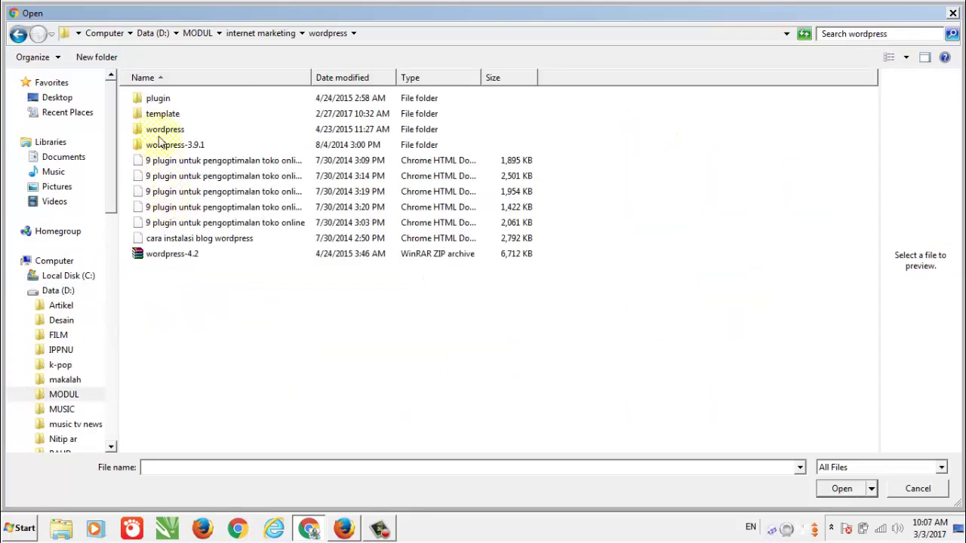
double_click(166, 114)
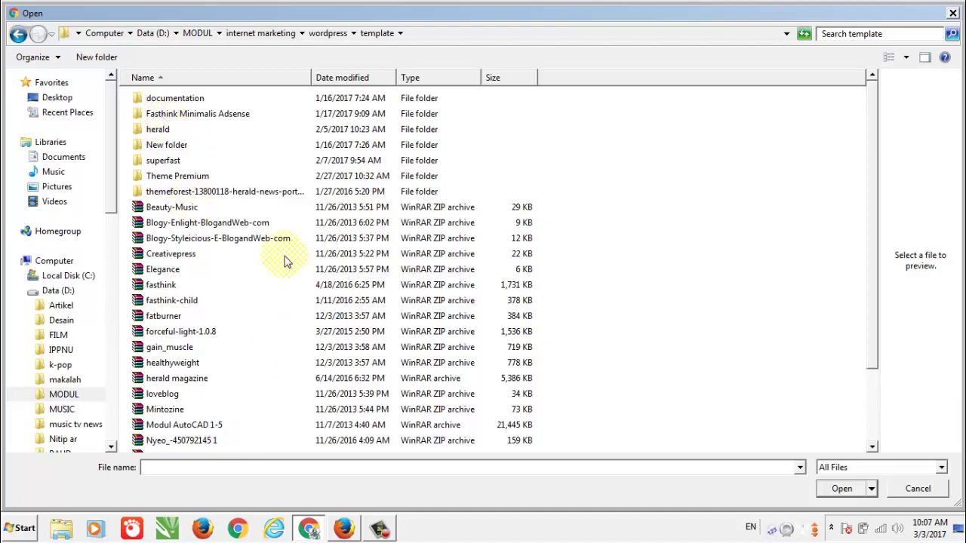
scroll(273, 289, down, 2)
scroll(274, 289, up, 2)
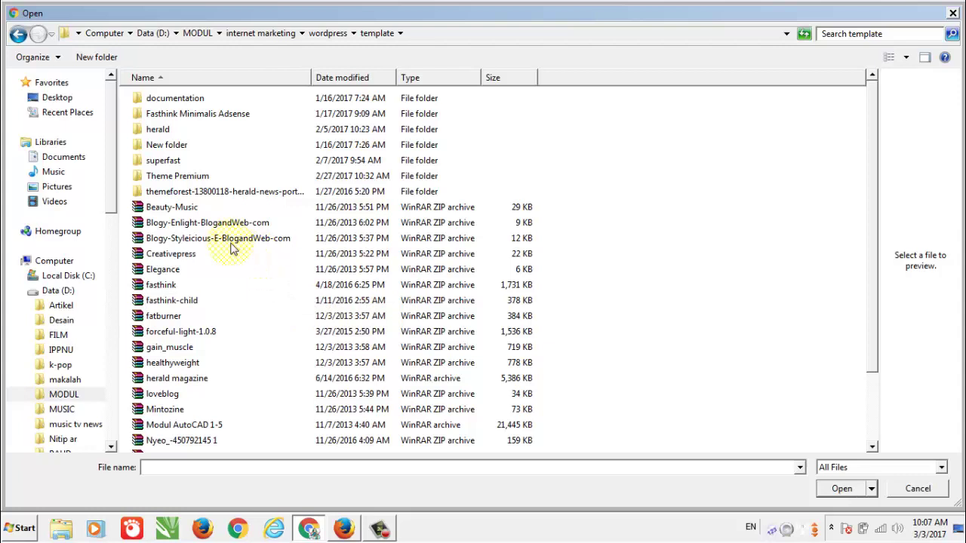
- Choose the superfast archive from the superfast folder and install it as a theme
double_click(173, 167)
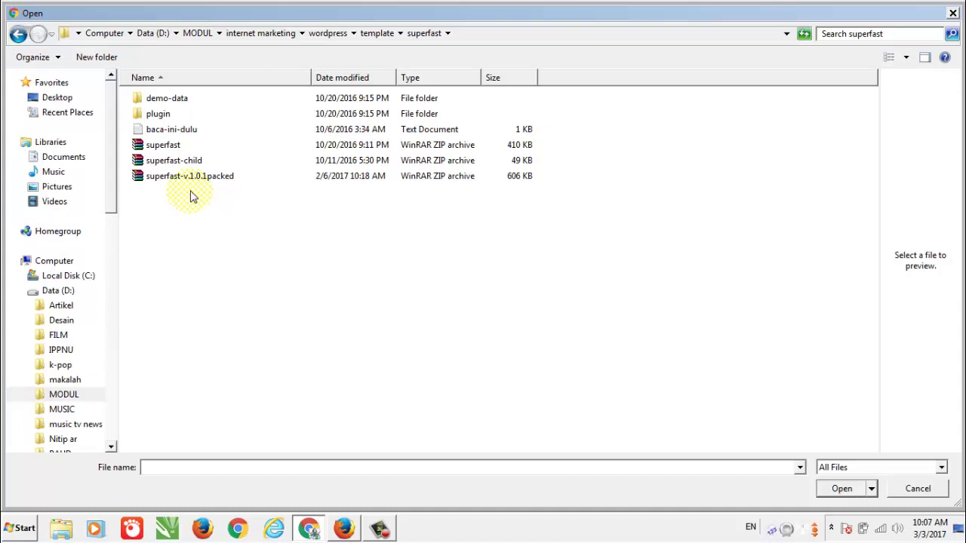
click(165, 146)
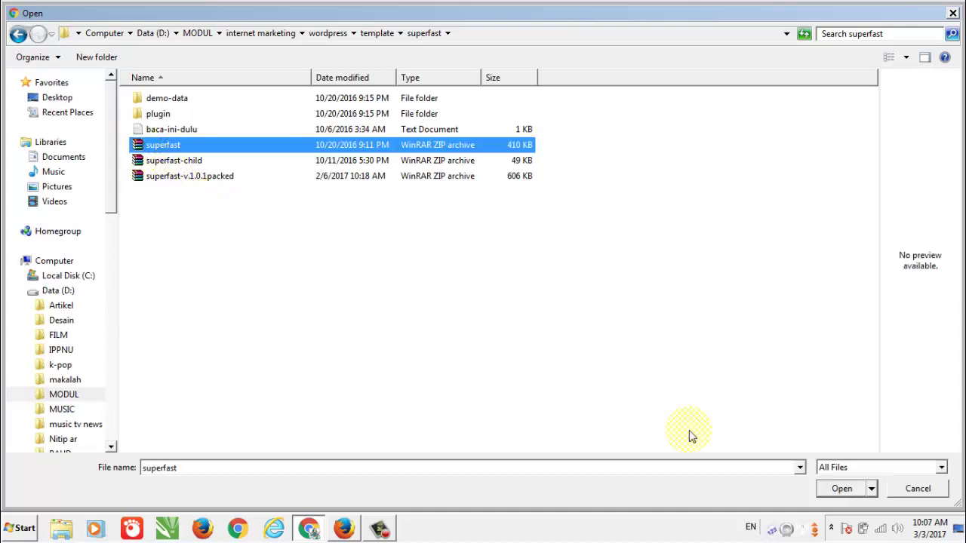
click(845, 489)
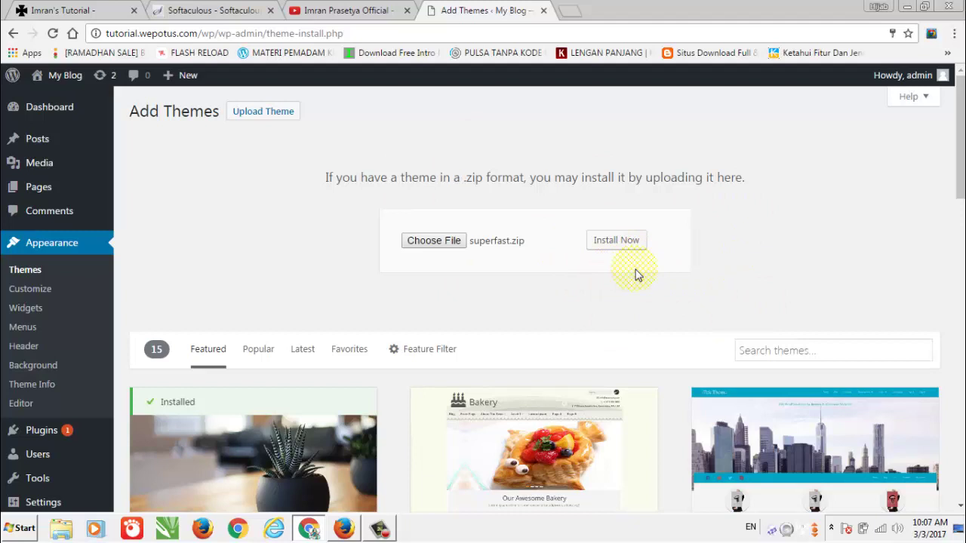
click(615, 250)
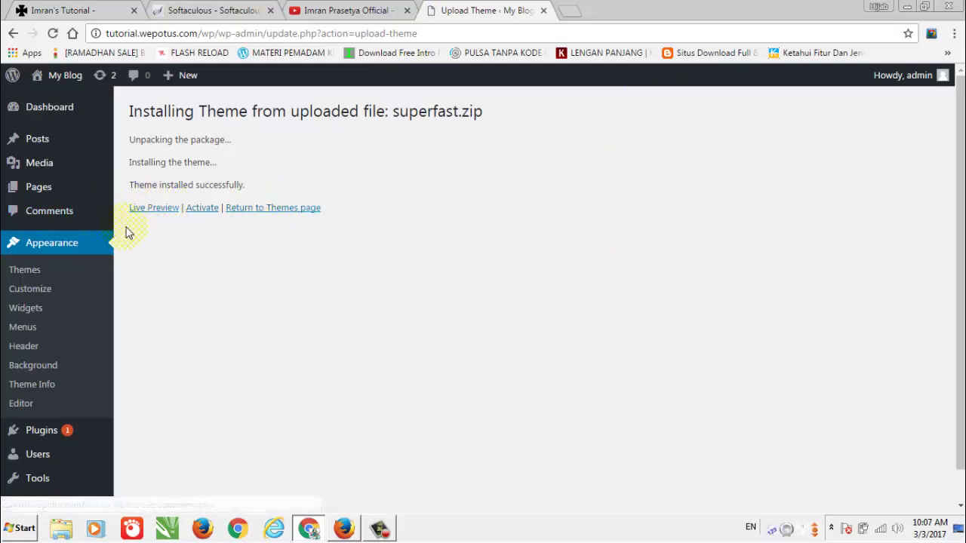
- Activate the newly installed Superfast theme, closing the blank extra tab
click(197, 209)
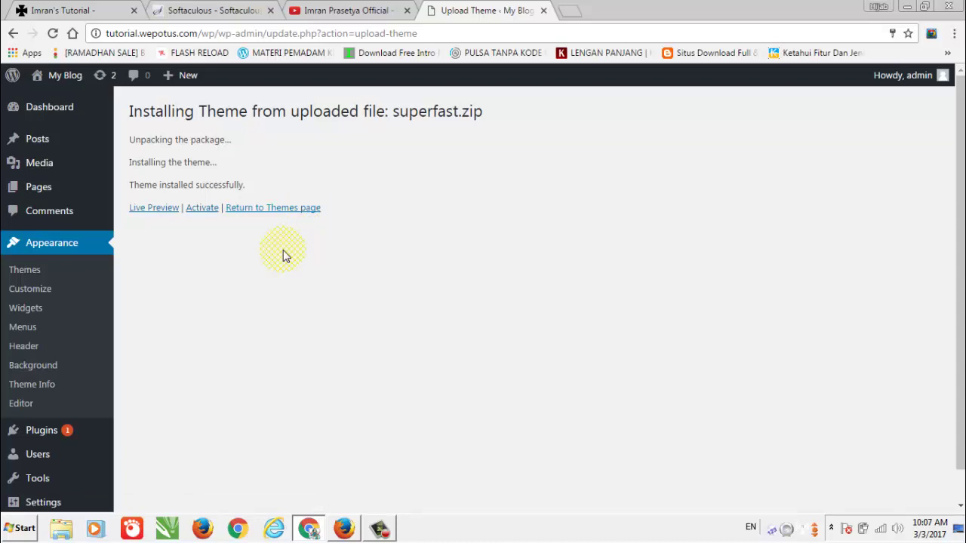
click(202, 209)
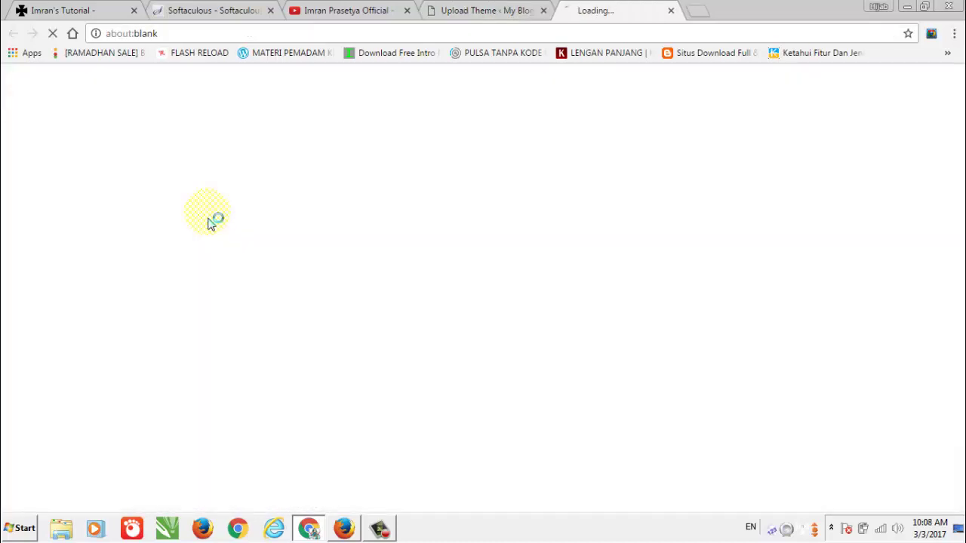
click(681, 14)
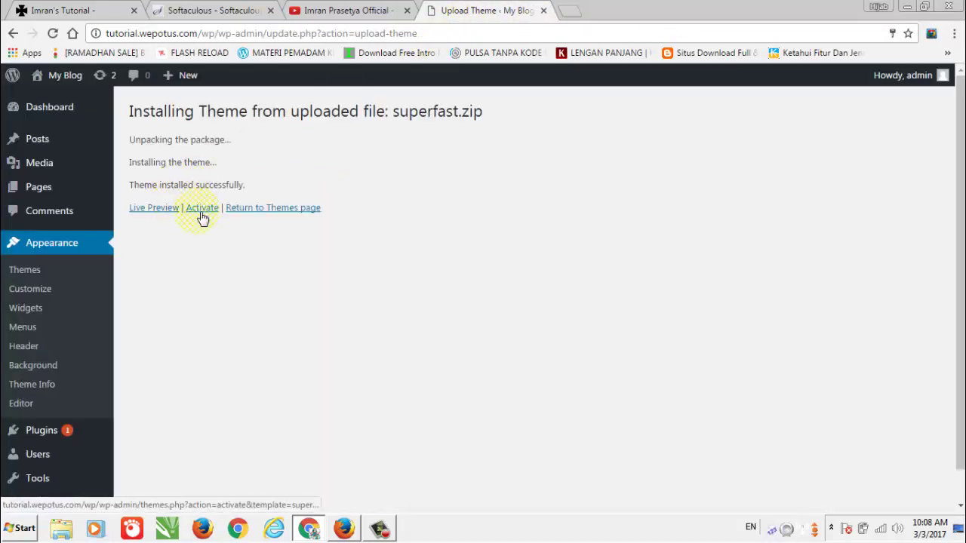
click(202, 216)
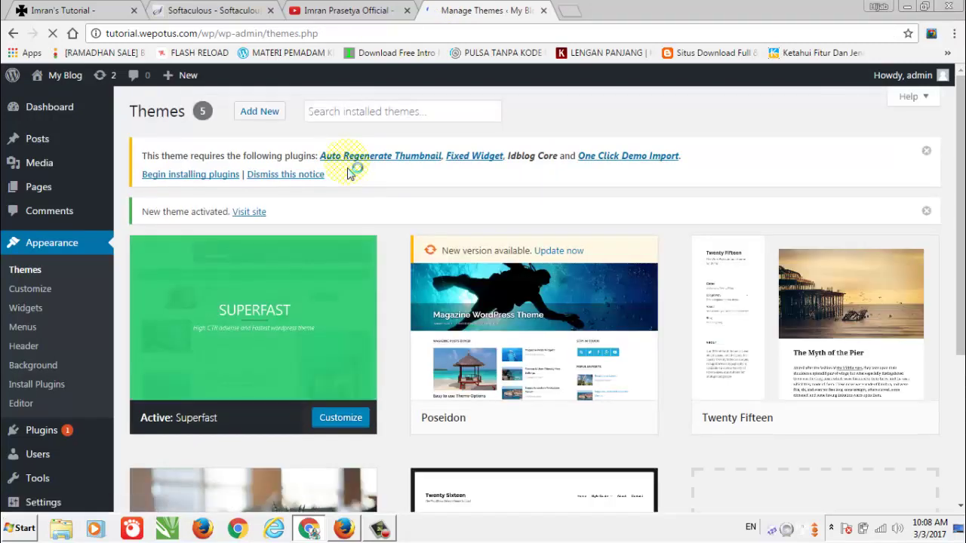
- Check the other tutorial site, close its tab, and return to the blog's theme management page
click(92, 11)
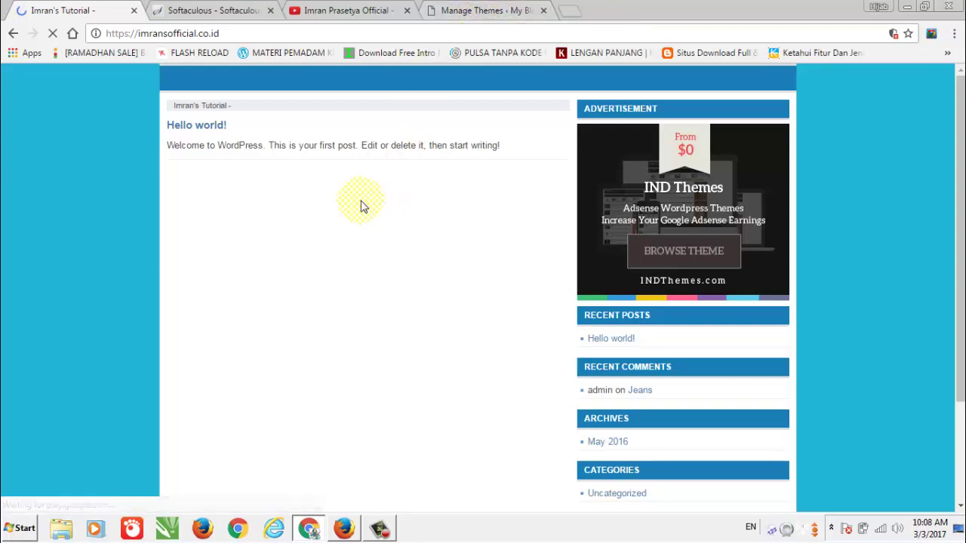
click(134, 12)
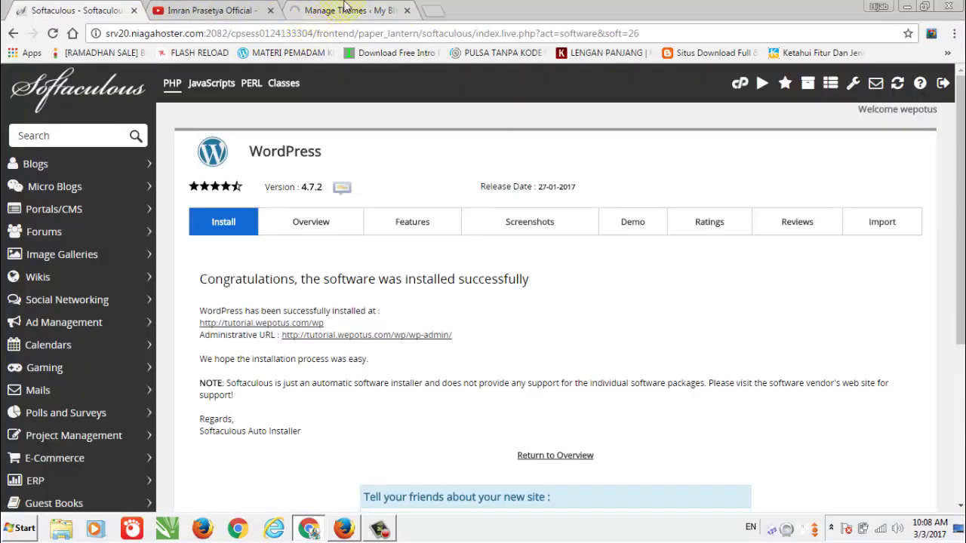
click(344, 9)
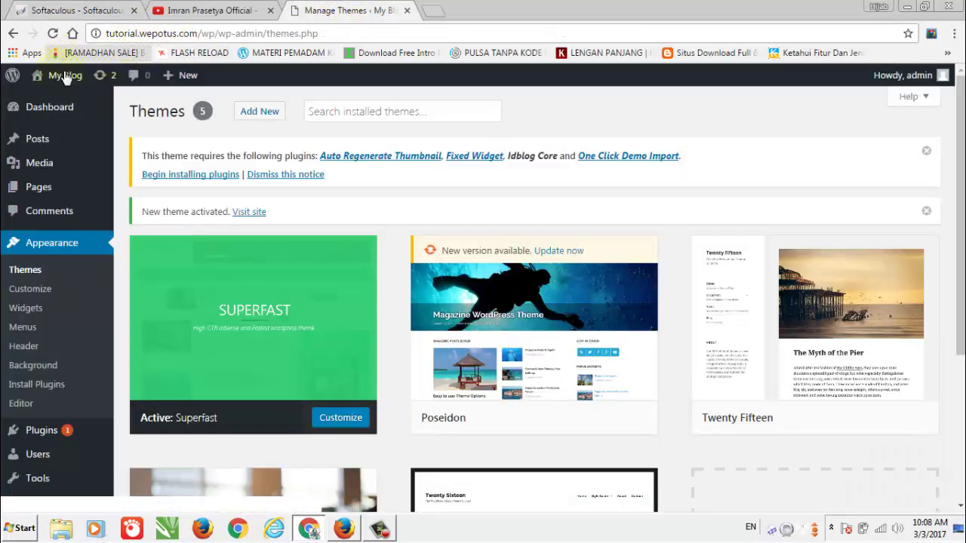
- Open the blog's public site in a new tab and look over its home page from header to footer
mouse_move(66, 78)
right_click(49, 102)
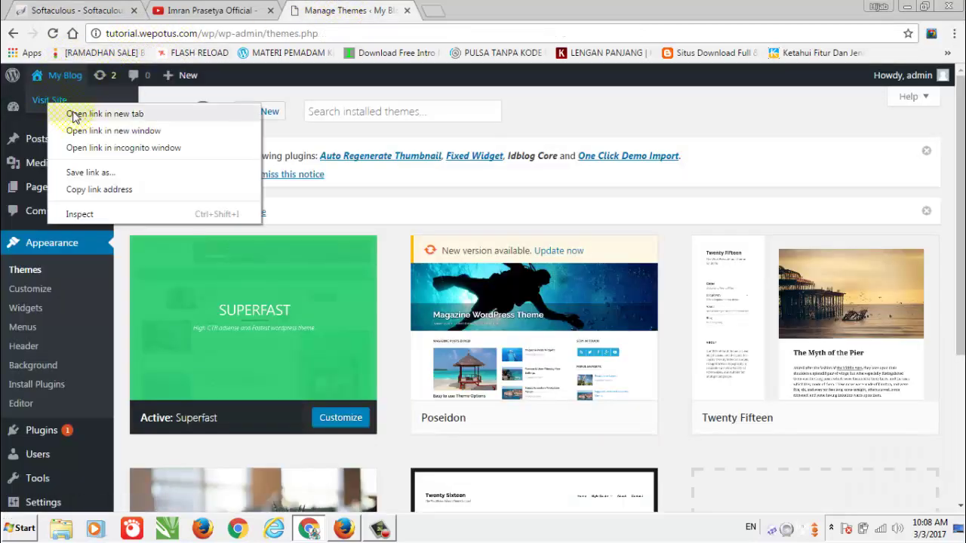
click(73, 117)
click(474, 10)
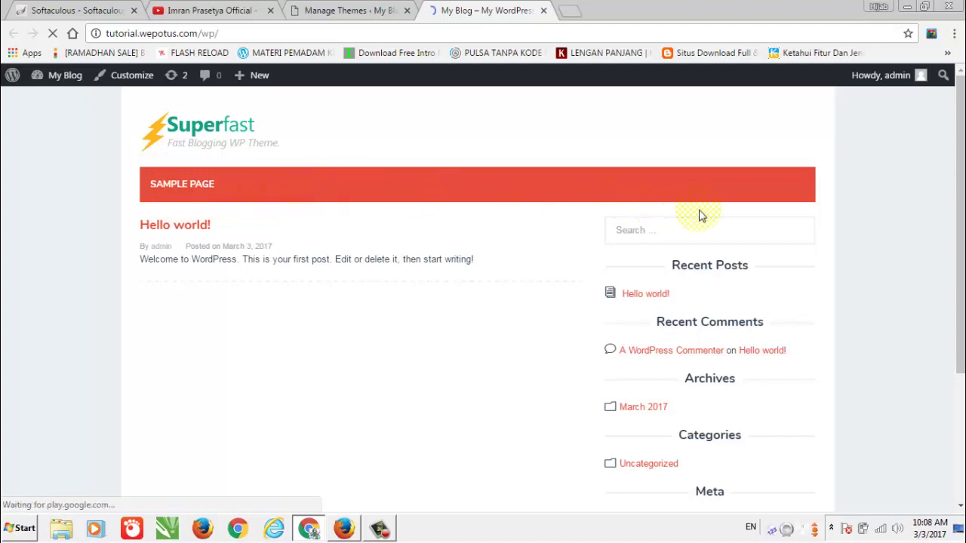
scroll(309, 144, down, 3)
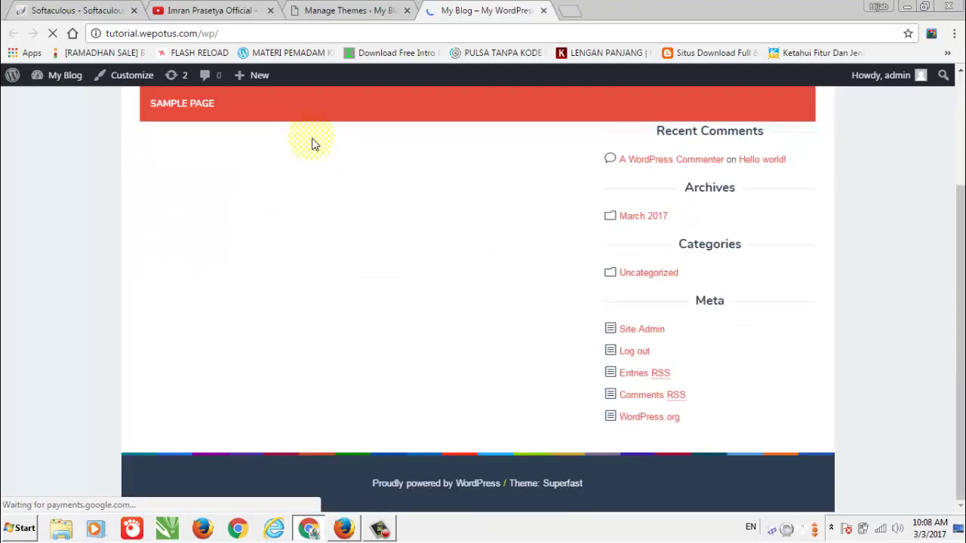
scroll(392, 187, up, 3)
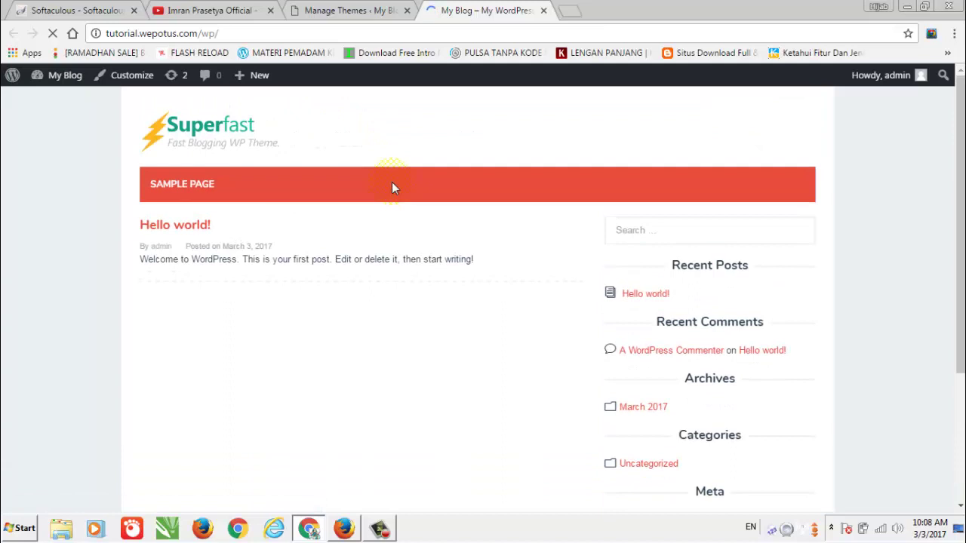
scroll(446, 186, down, 3)
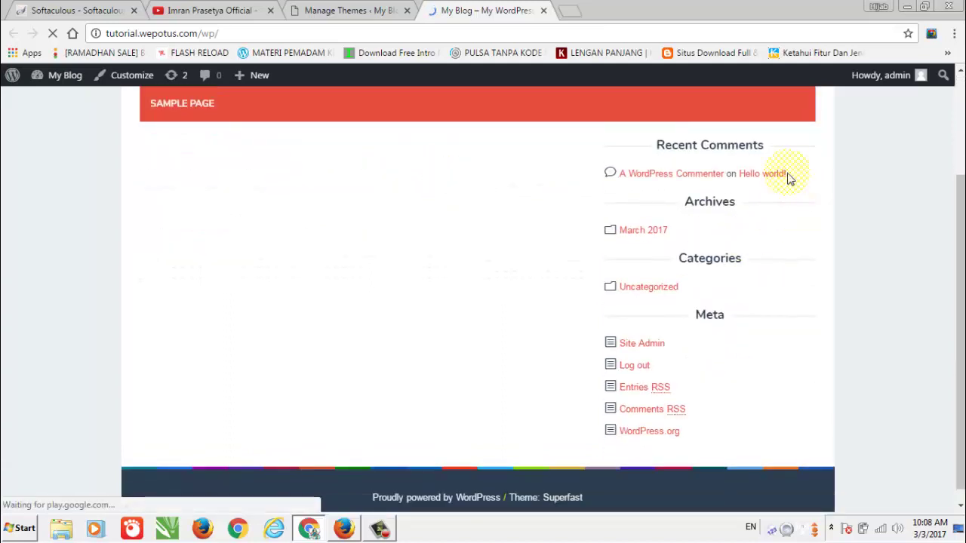
scroll(785, 176, up, 3)
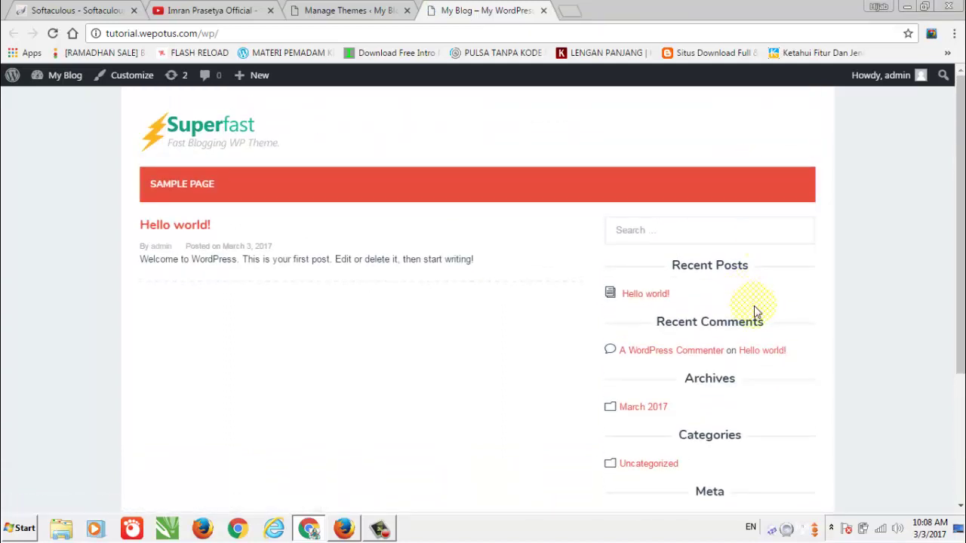
scroll(750, 418, down, 3)
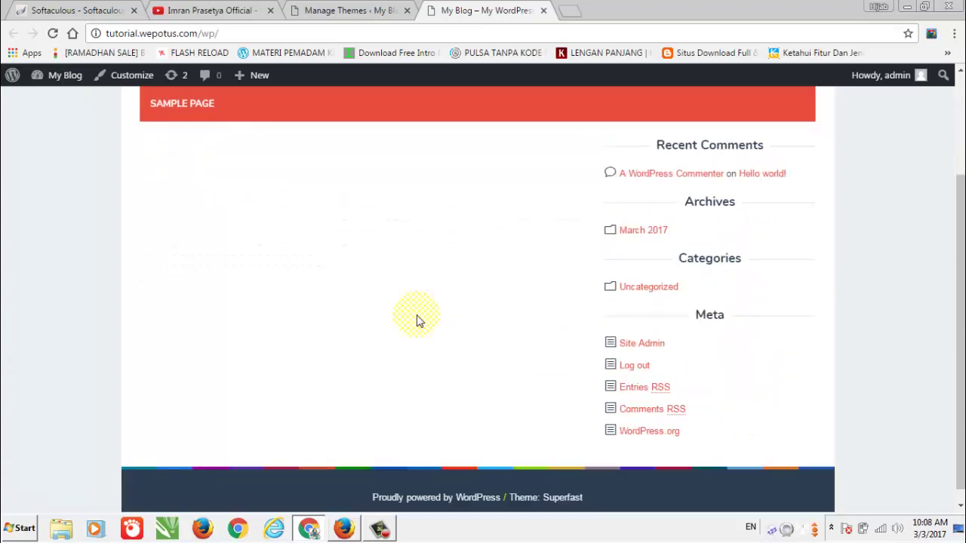
- Reload the blog's home page and compare it with the theme management page
key(F5)
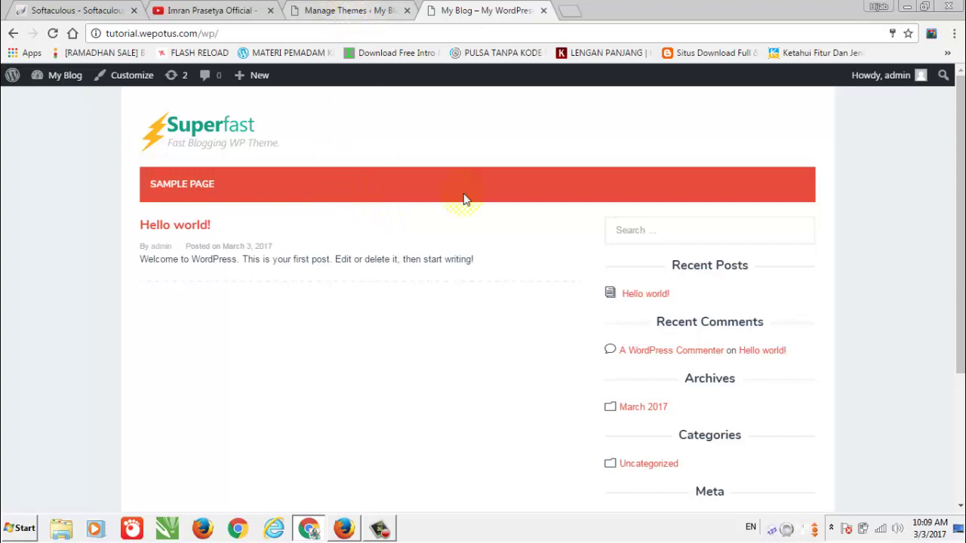
click(360, 7)
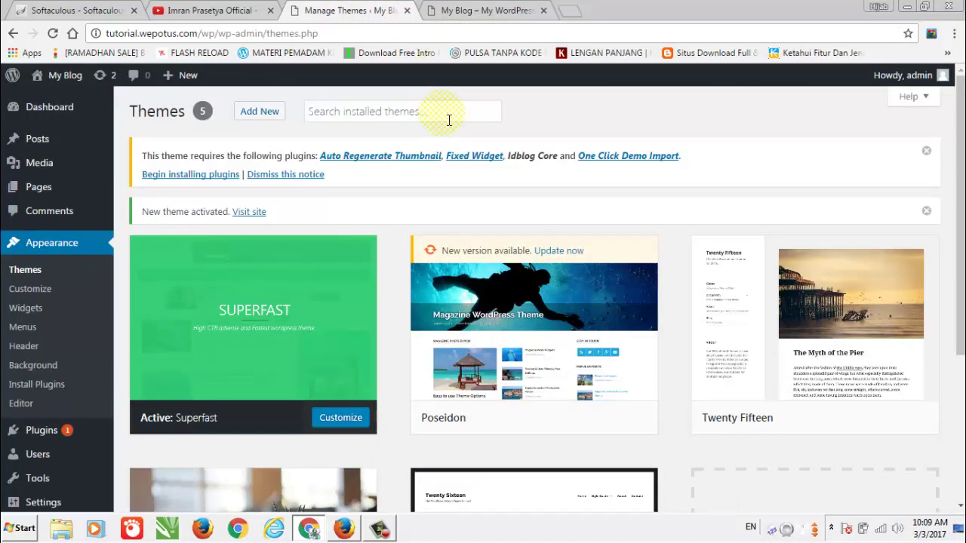
click(474, 8)
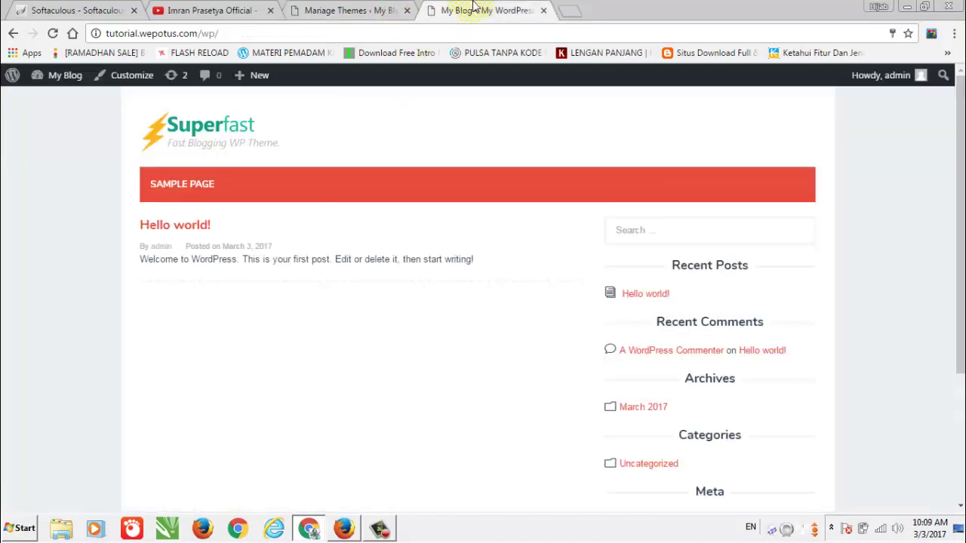